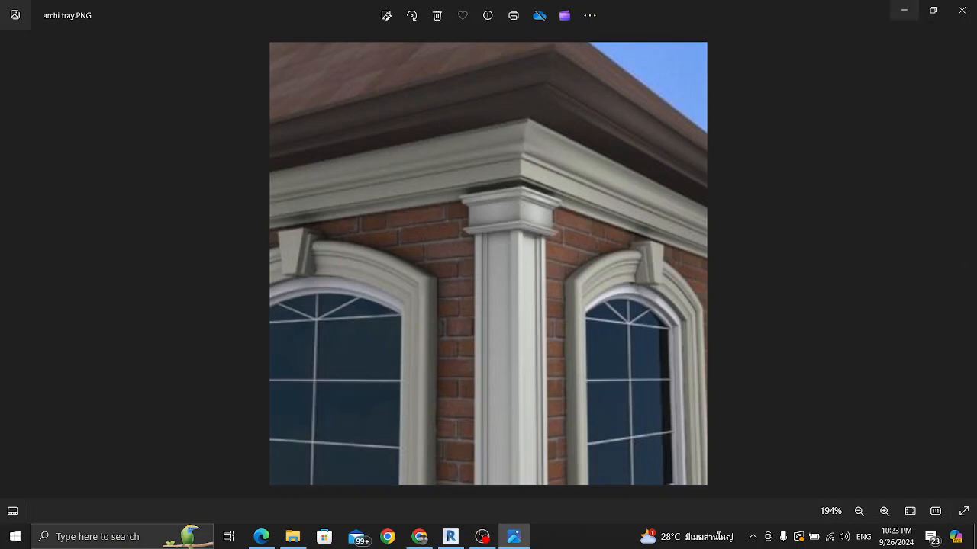
Switch to Revit and open the Level 1 floor plan
left_click(450, 536)
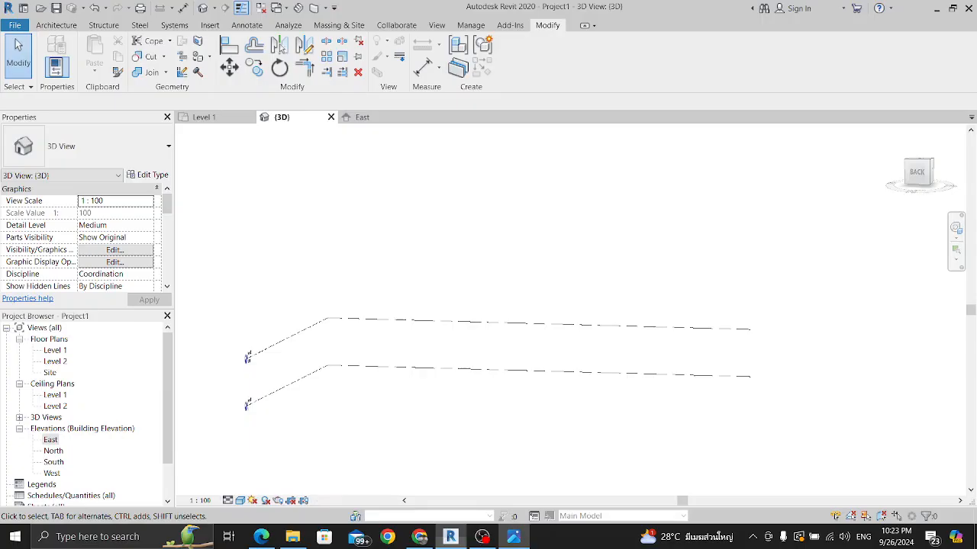
middle_click_drag(458, 343, 537, 328)
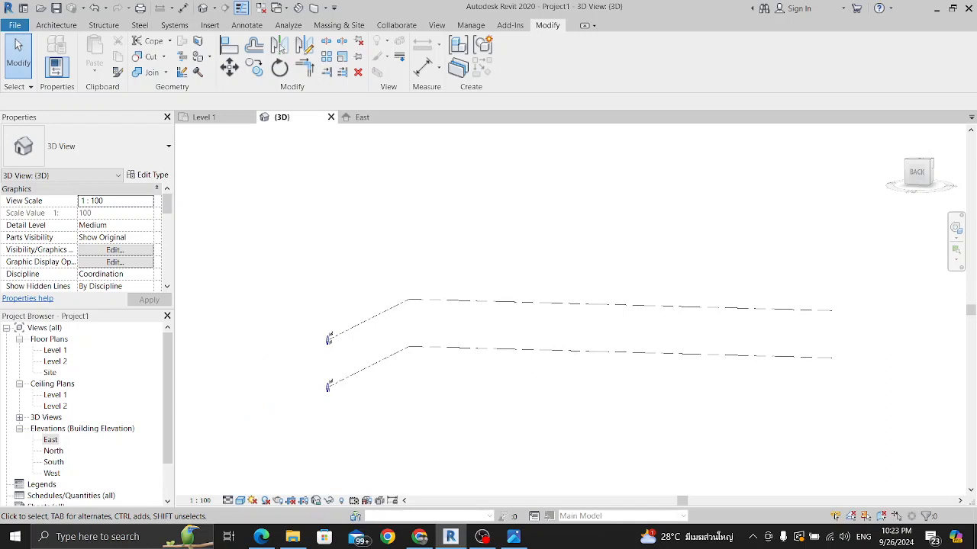
middle_click_drag(580, 343, 428, 344, "shift")
middle_click_drag(488, 382, 526, 373, "shift")
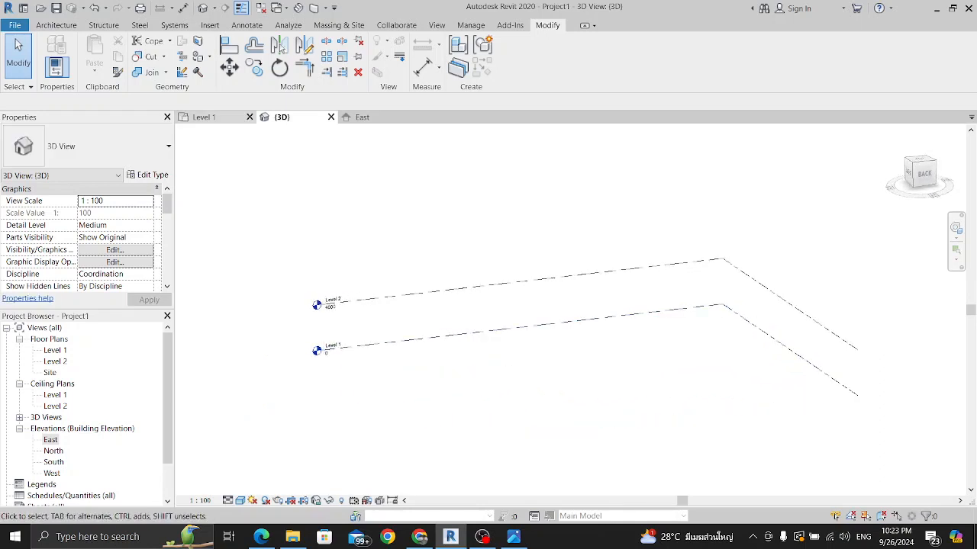
left_click(204, 117)
middle_click_drag(592, 290, 584, 309)
scroll(585, 309, "down", 2)
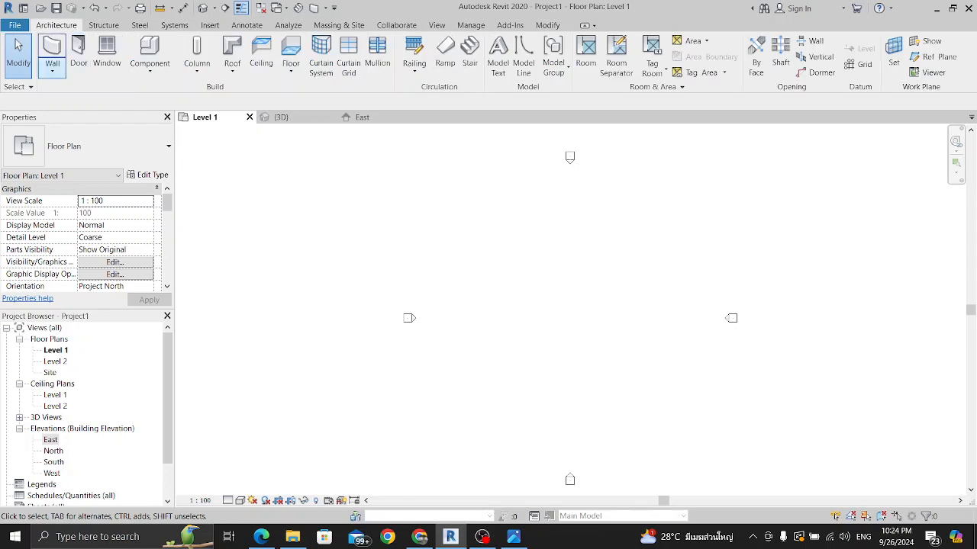
Draw a rectangle of Generic - 200mm architectural walls, 8000 mm high and about 25000 by 19000 mm, between the elevation markers
left_click(52, 67)
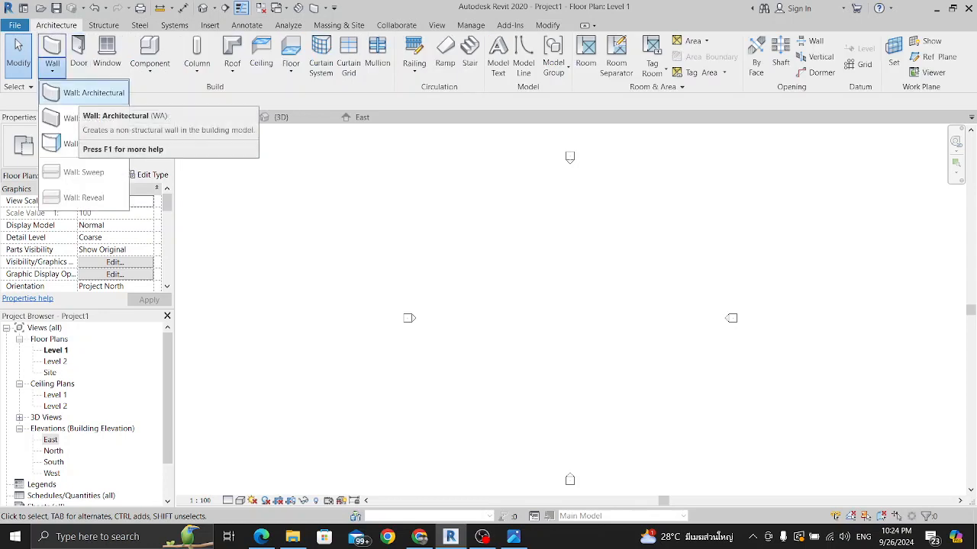
left_click(93, 92)
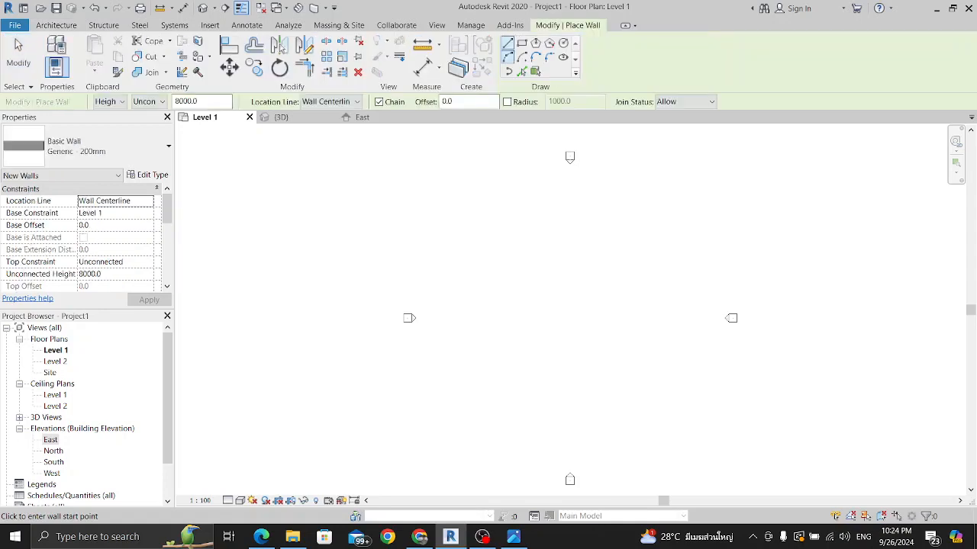
left_click(521, 43)
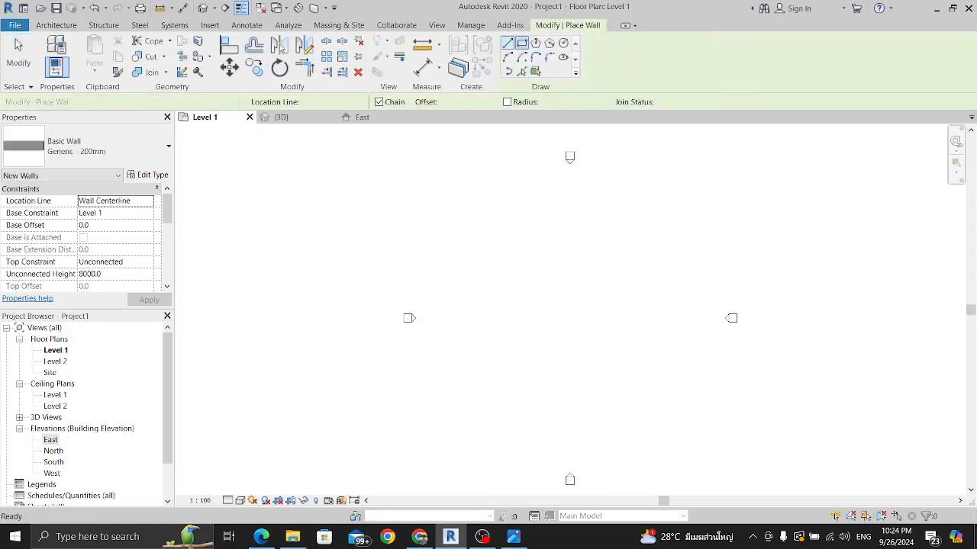
left_click(489, 269)
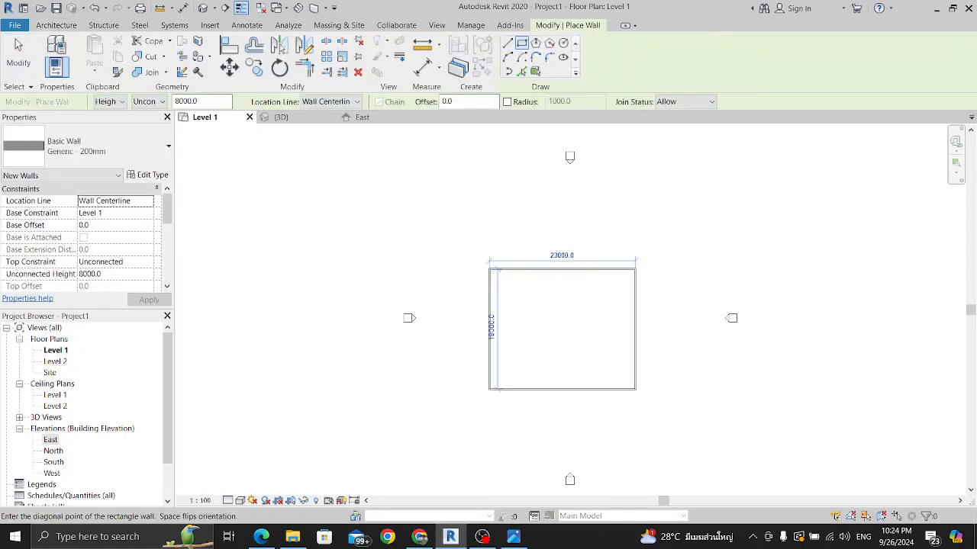
left_click(647, 389)
right_click(703, 197)
left_click(721, 205)
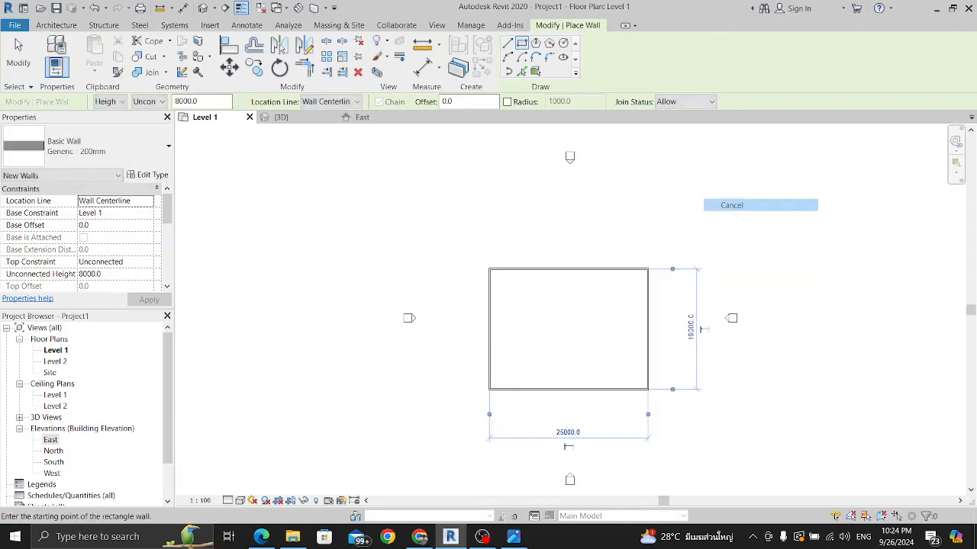
right_click(708, 203)
left_click(725, 209)
Set the distance between the two horizontal walls to 20 m by relocating the lower wall
scroll(640, 310, "up", 2)
left_click(650, 321)
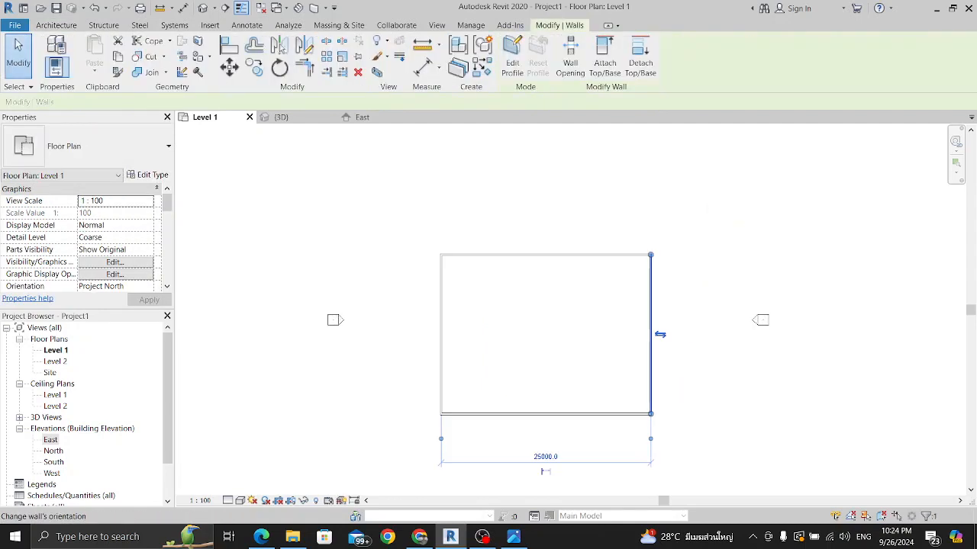
left_click(545, 457)
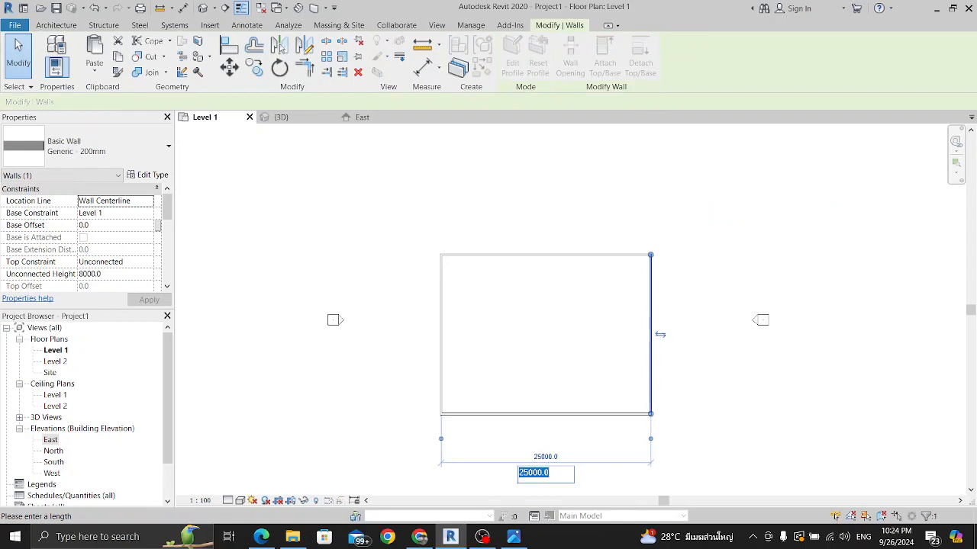
key("Escape")
left_click(551, 414)
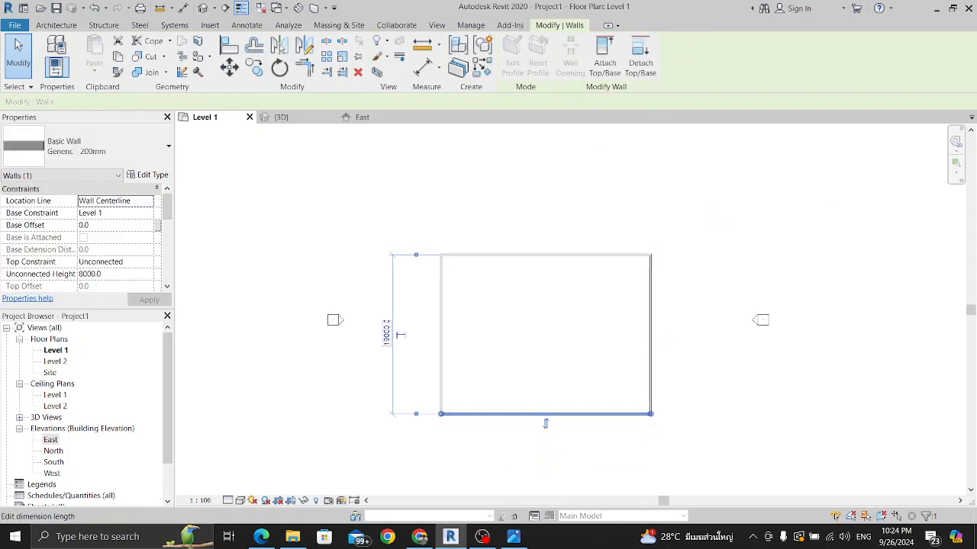
left_click(386, 334)
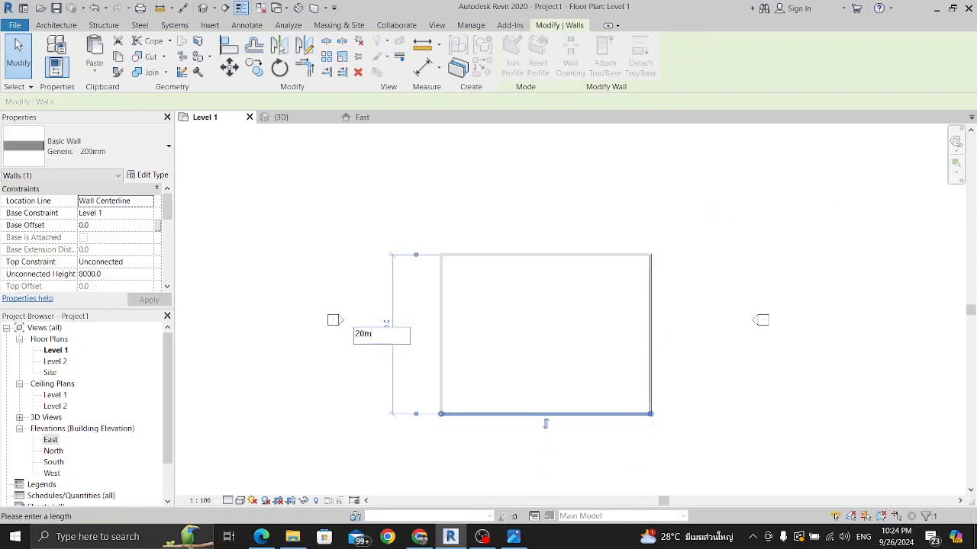
type("20m")
key("Return")
key("Escape")
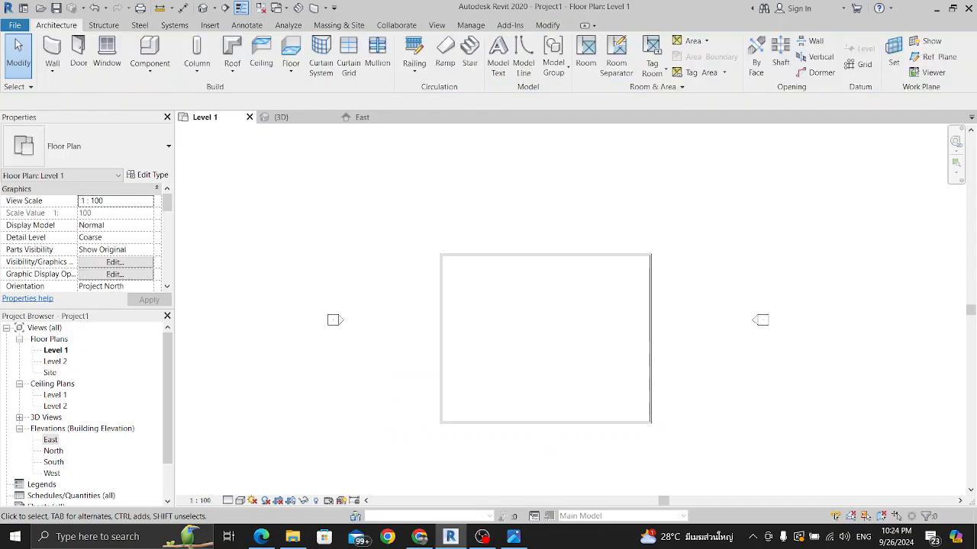
In the 3D view, create an in-place model of the Generic Models category named Generic Models 1
left_click(293, 117)
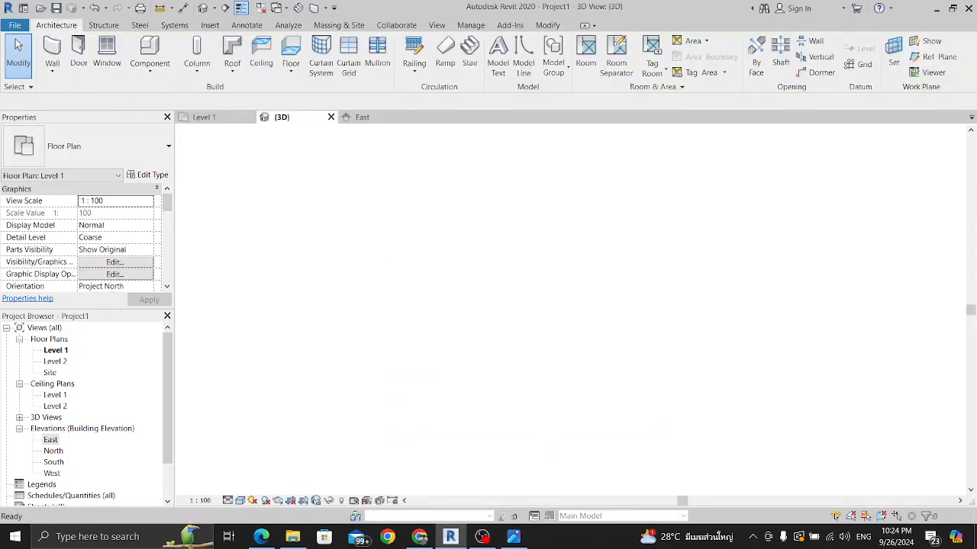
middle_click_drag(328, 282, 702, 340, "shift")
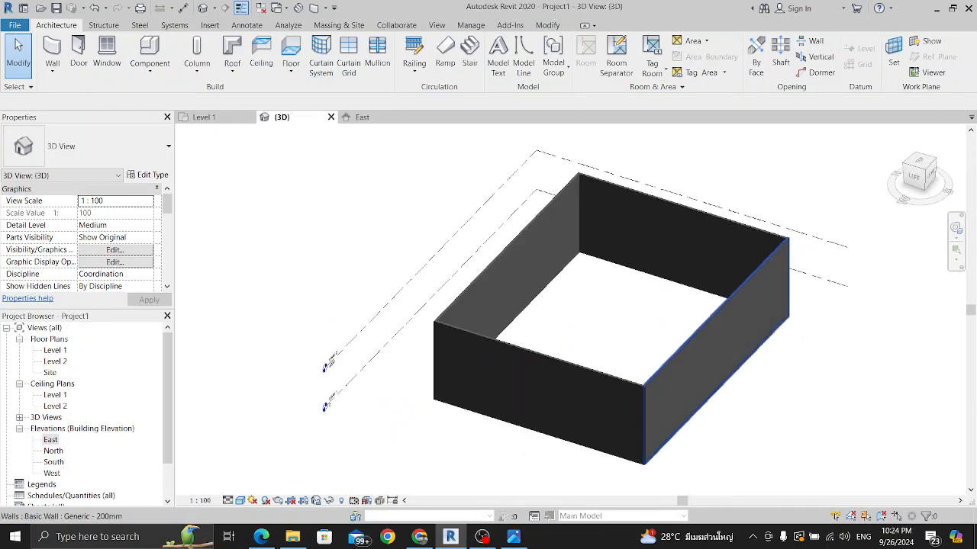
middle_click_drag(610, 290, 553, 277)
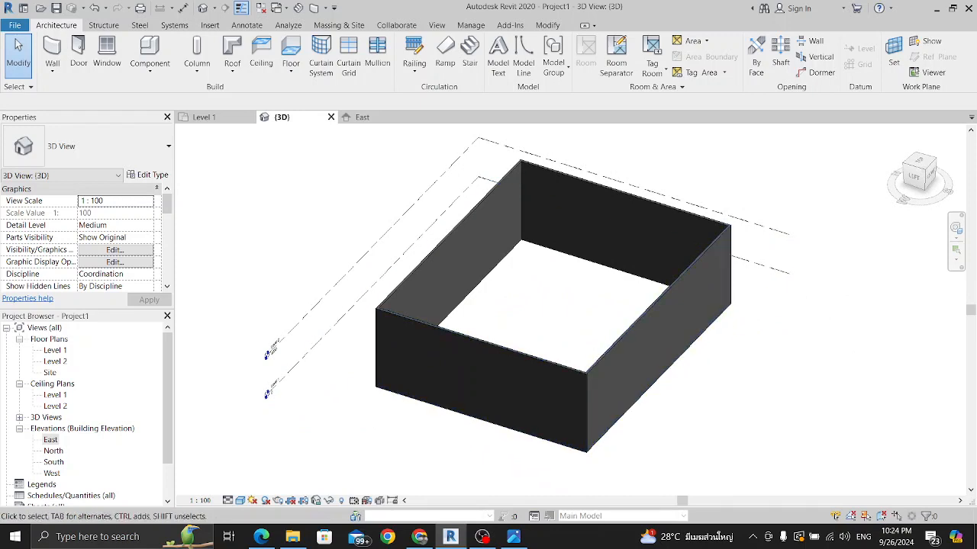
scroll(499, 385, "up", 2)
scroll(229, 372, "down", 2)
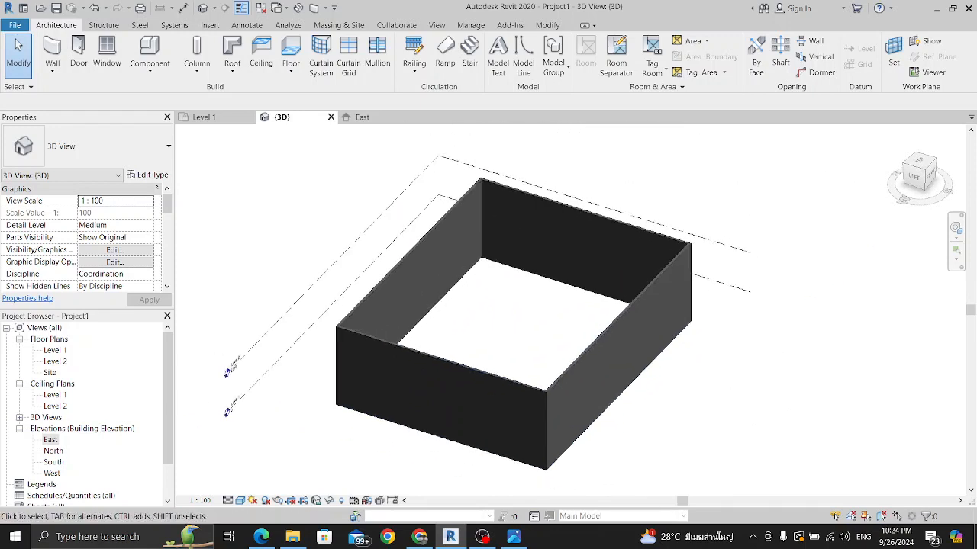
left_click(150, 69)
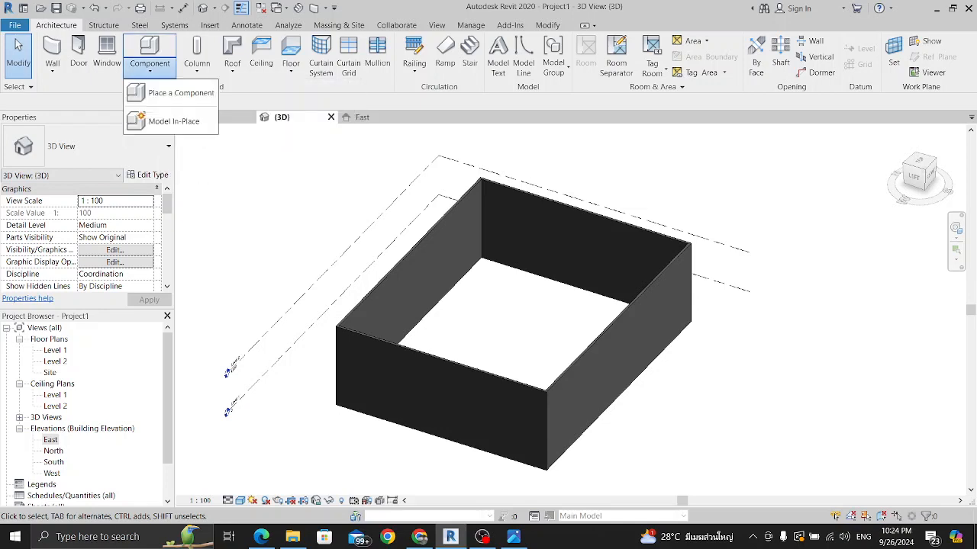
left_click(174, 120)
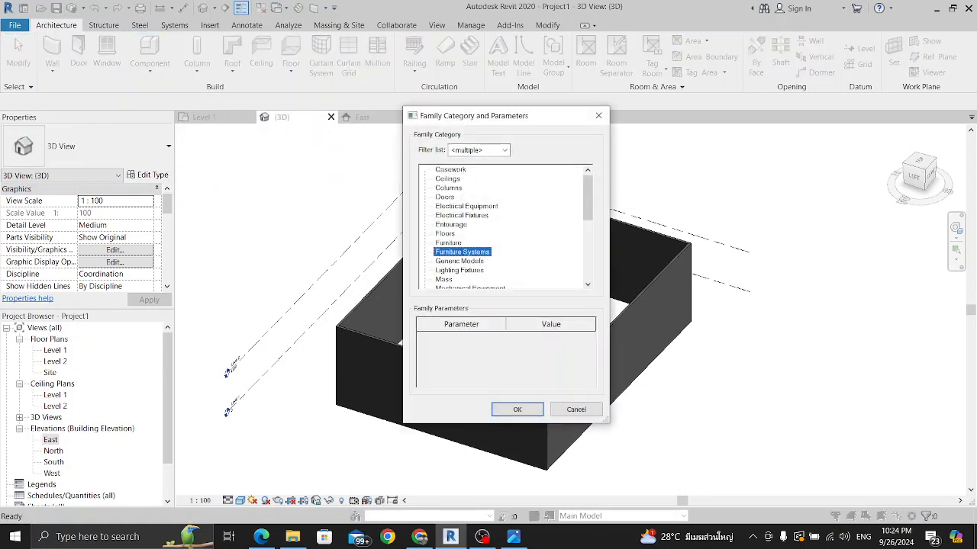
key("Return")
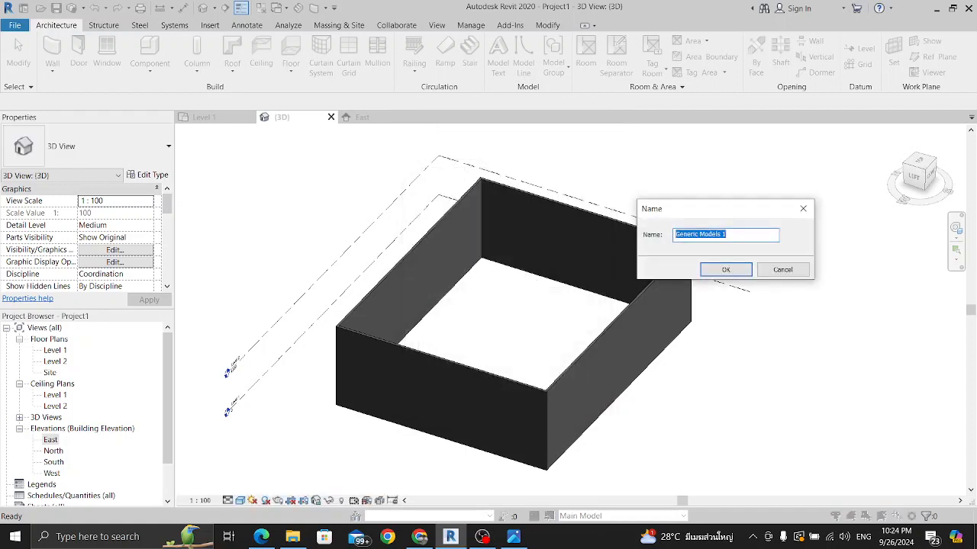
key("Return")
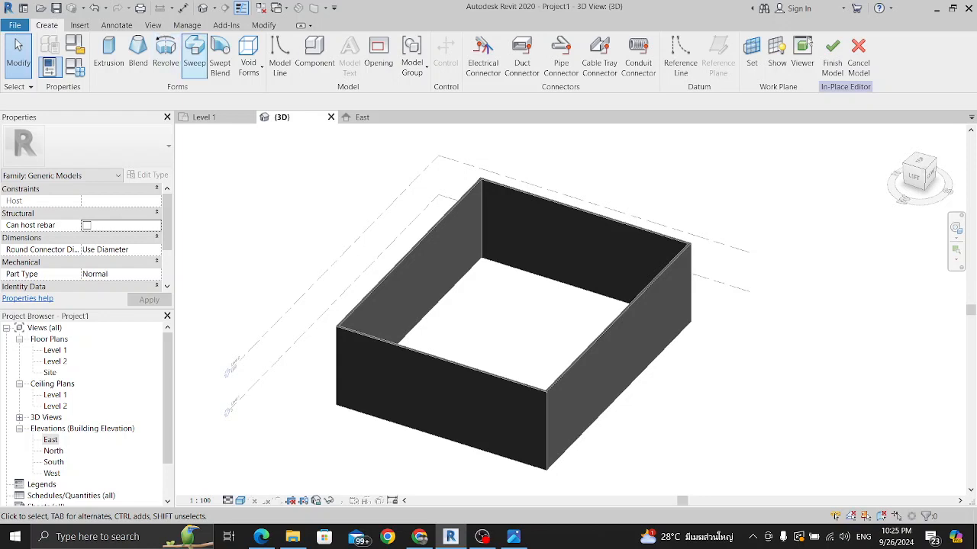
Start a Sweep with a picked path along the outer top edges of all four walls
left_click(194, 52)
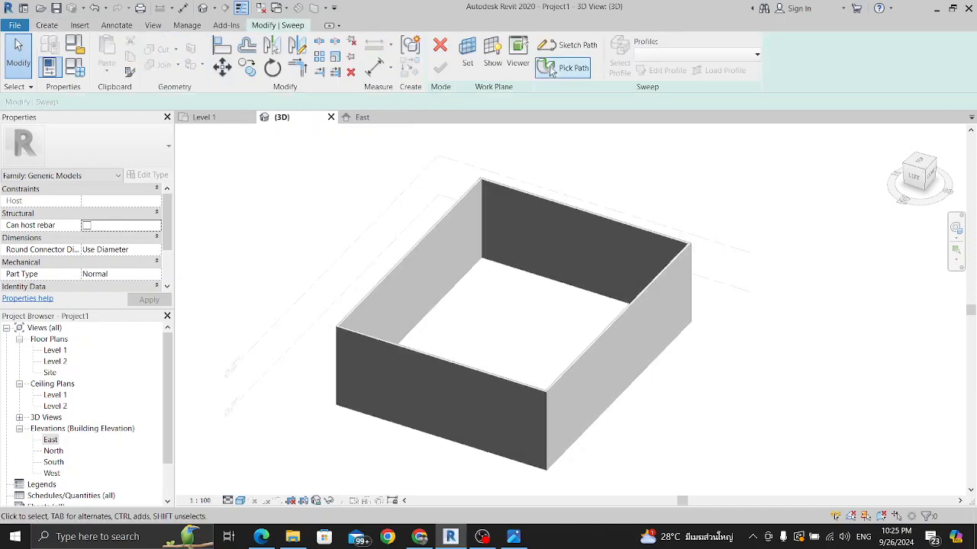
left_click(550, 69)
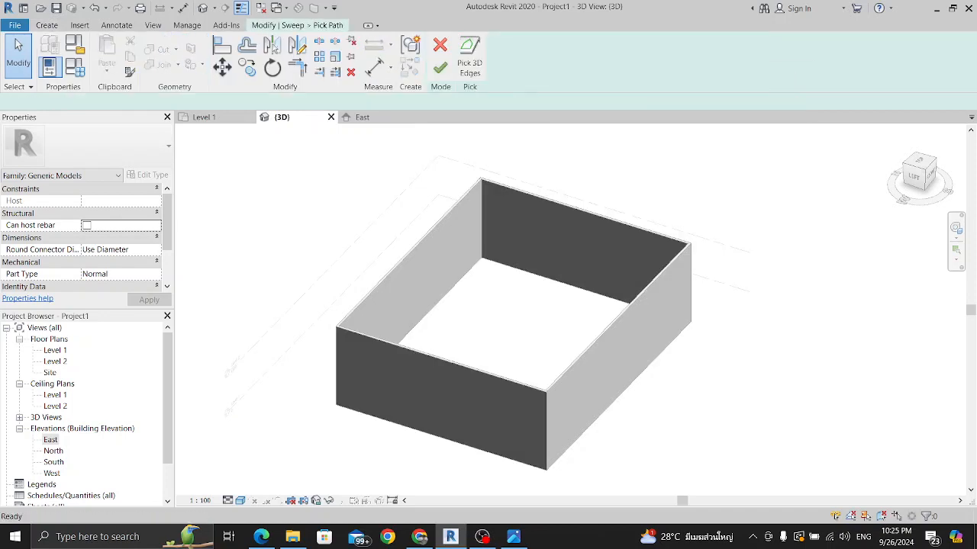
scroll(620, 328, "up", 1)
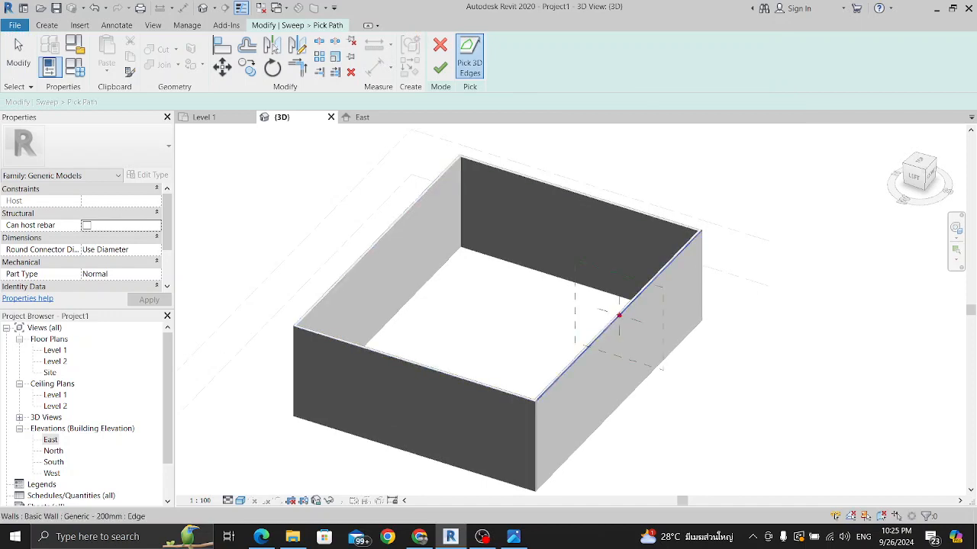
left_click(580, 192)
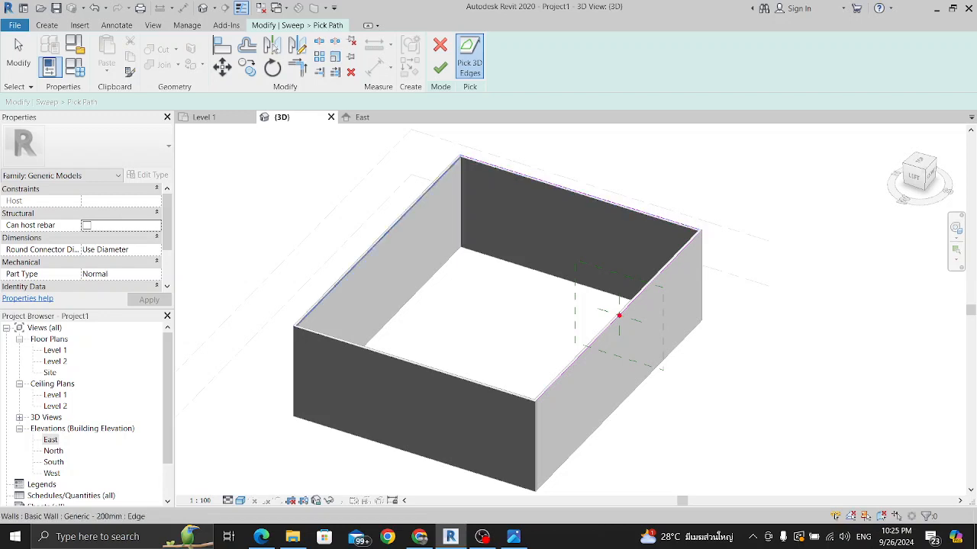
left_click(372, 245)
scroll(312, 355, "up", 1)
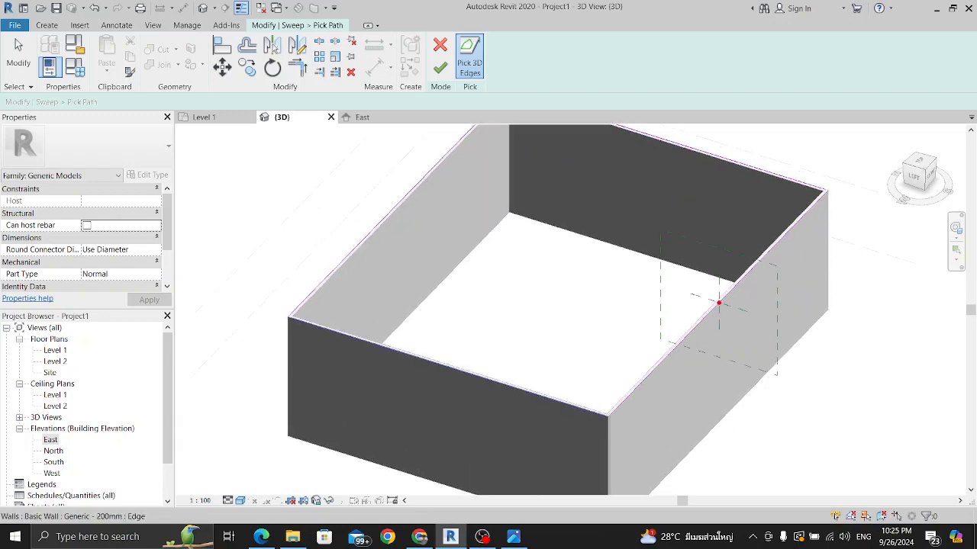
left_click(289, 318)
Trim the sweep path lines to clean corners at both ends of the near short wall's outer top edge
scroll(288, 317, "up", 2)
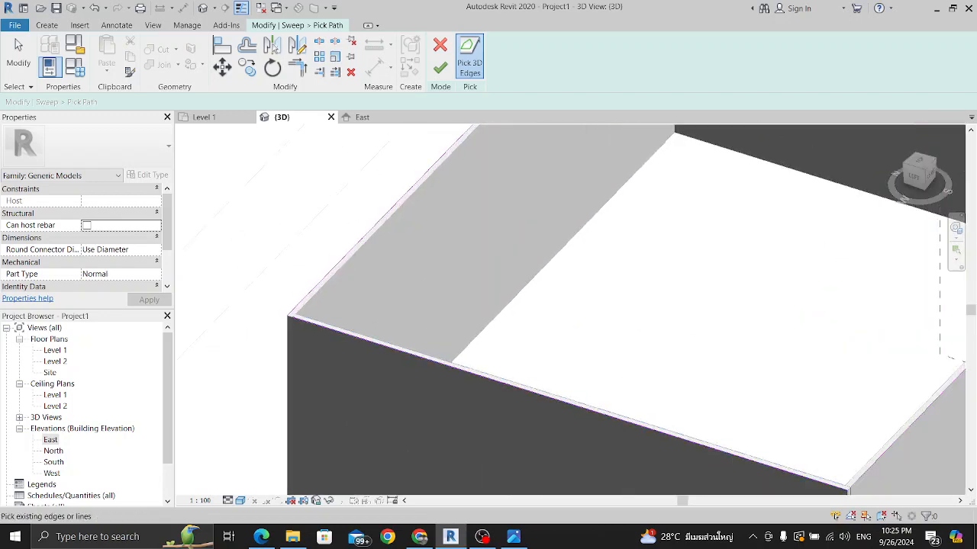
middle_click_drag(289, 318, 263, 331)
scroll(308, 320, "up", 1)
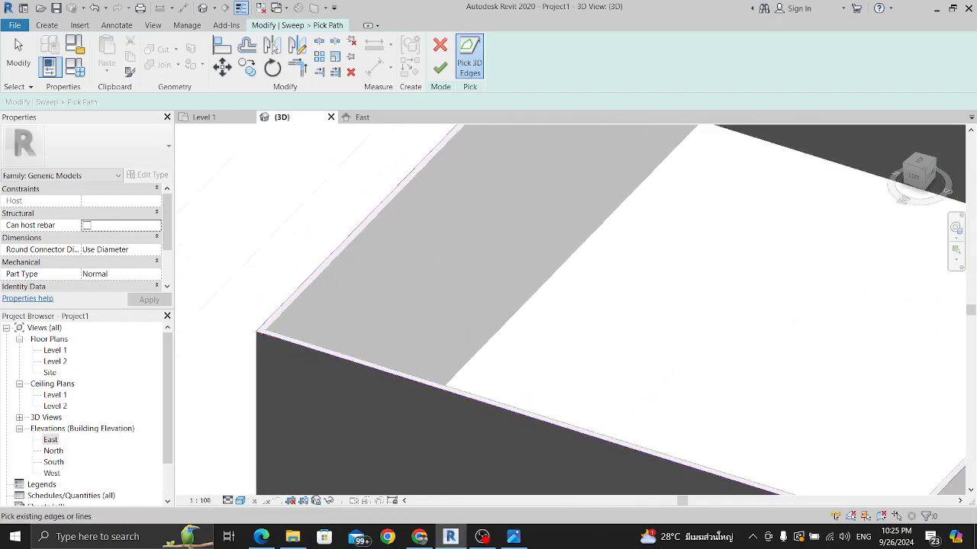
scroll(779, 311, "down", 3)
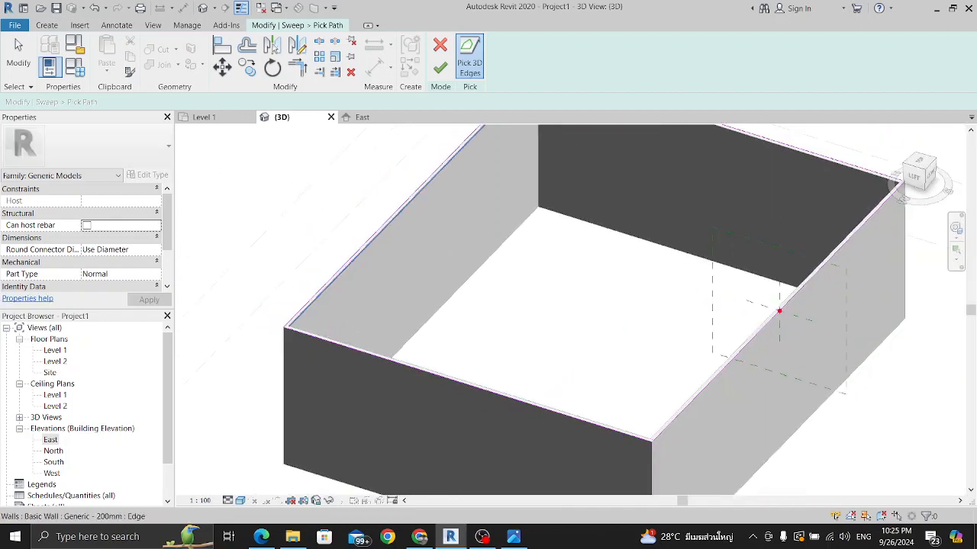
scroll(283, 336, "up", 4)
left_click(290, 340)
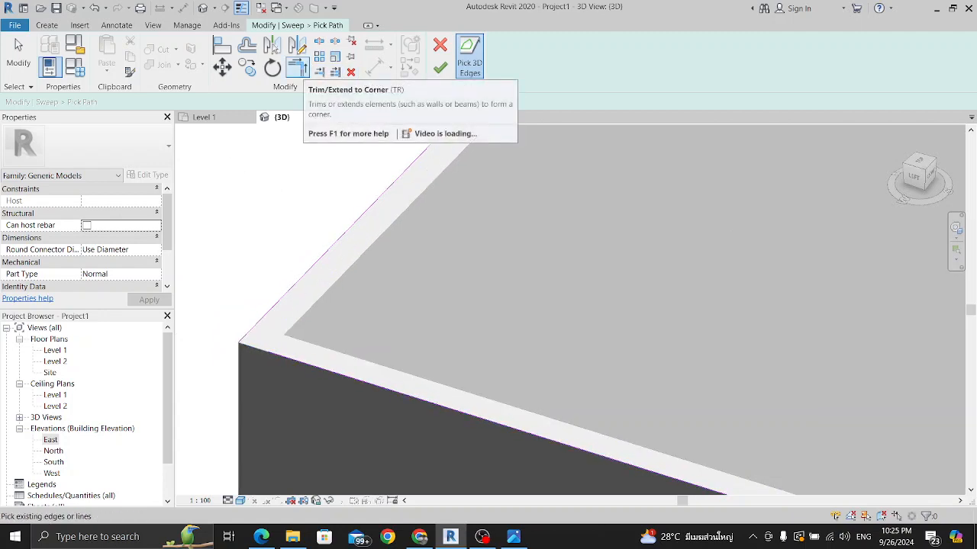
left_click(297, 67)
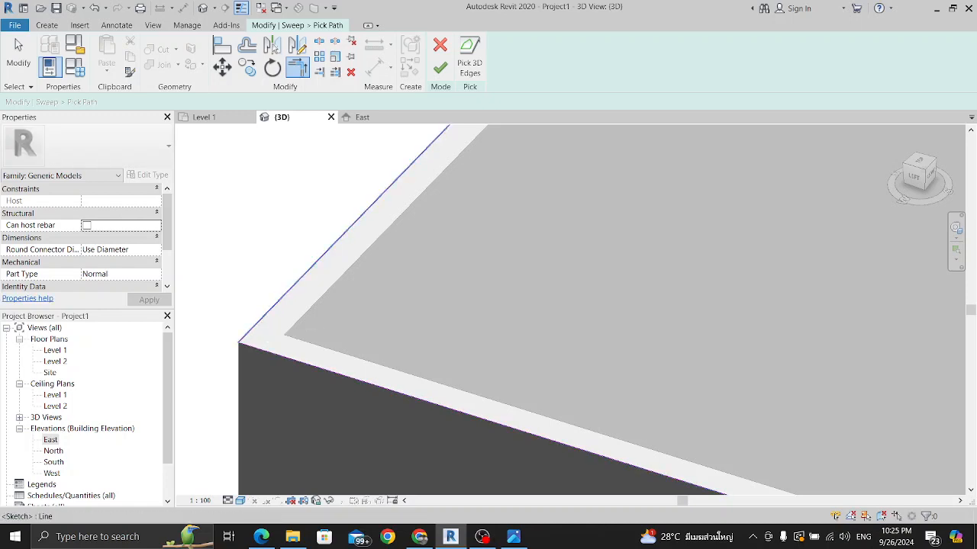
scroll(920, 288, "down", 3)
left_click(920, 288)
scroll(839, 252, "up", 3)
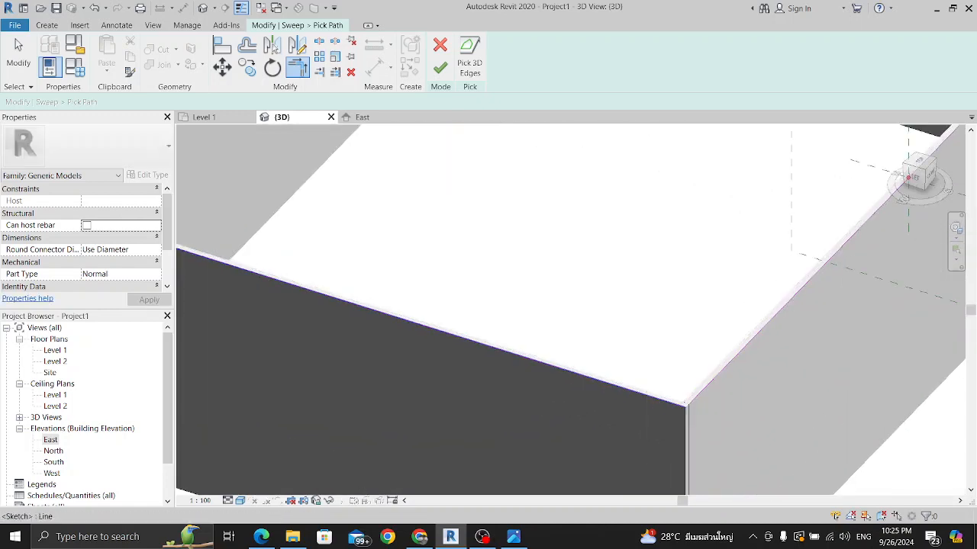
Trim the path lines at the two far wall corners into a closed loop and finish the path
scroll(798, 268, "down", 3)
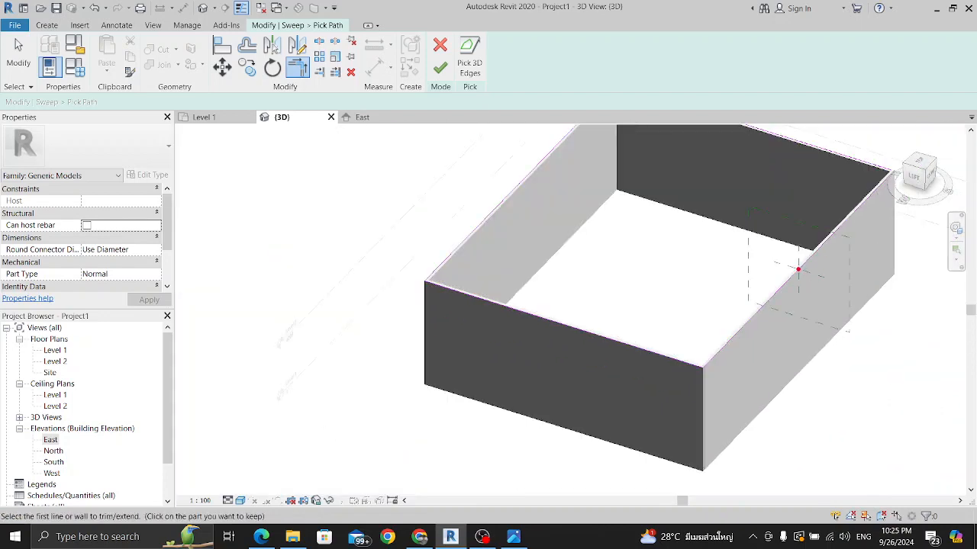
scroll(550, 441, "up", 4)
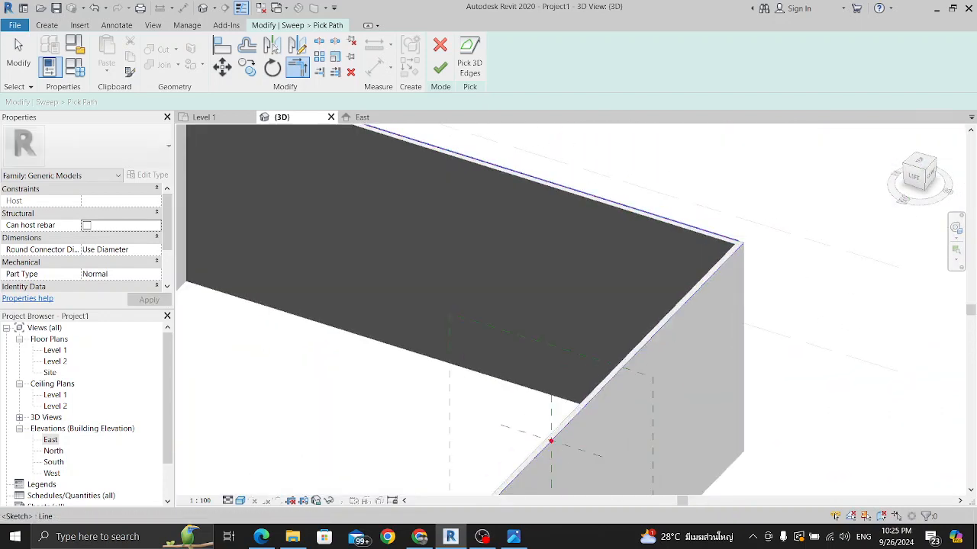
left_click(551, 184)
middle_click_drag(551, 184, 836, 379)
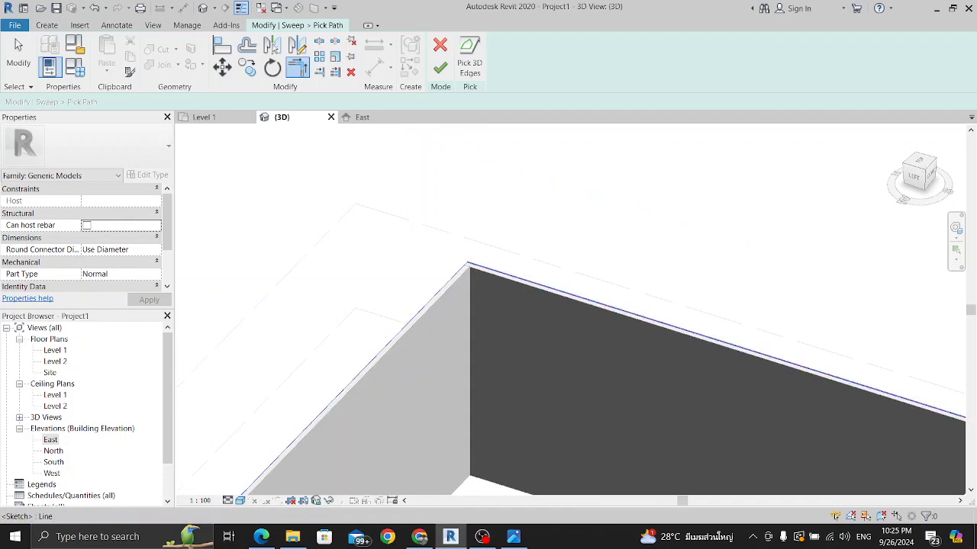
scroll(674, 421, "down", 3)
scroll(675, 420, "up", 3)
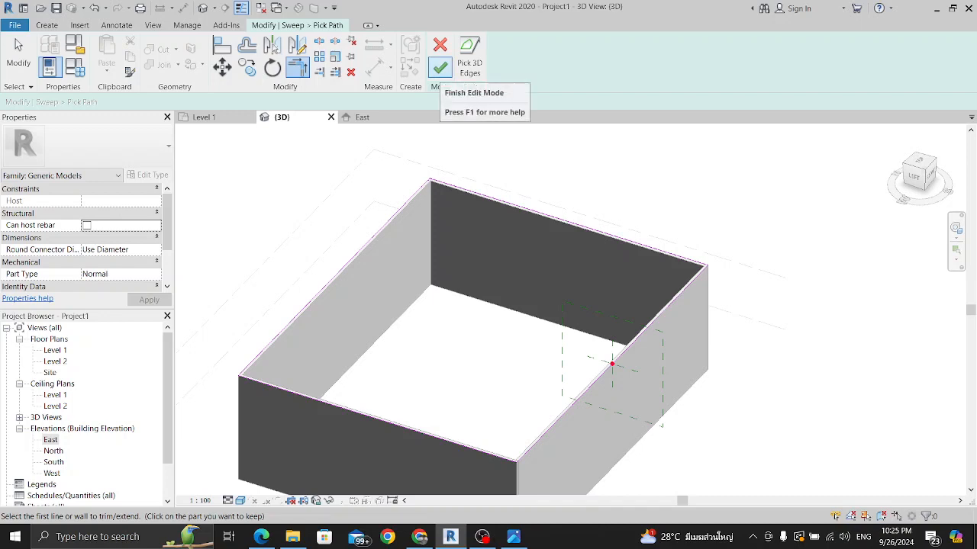
left_click(440, 68)
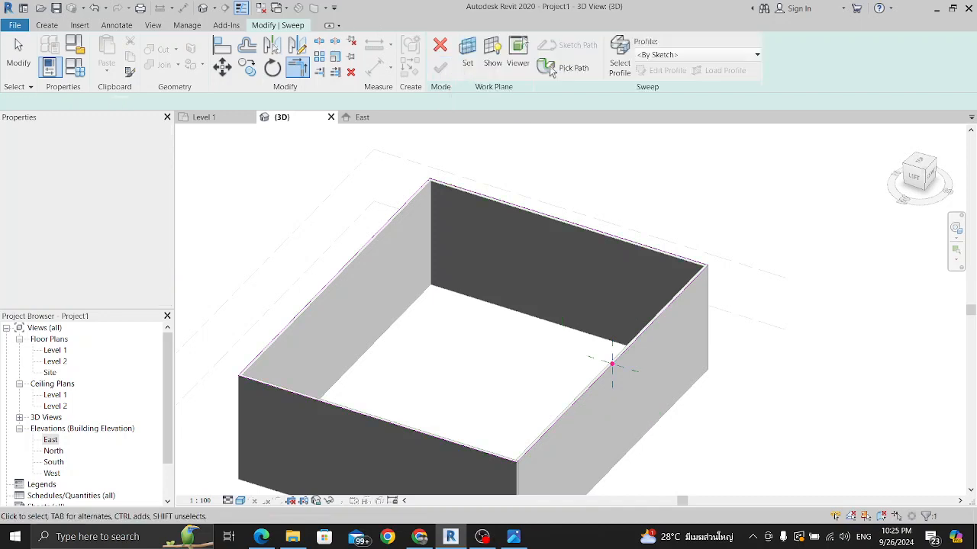
Edit the profile by drawing a line about 500 mm down the outer wall face, a short line outward, and one about 60 mm up
scroll(656, 379, "up", 3)
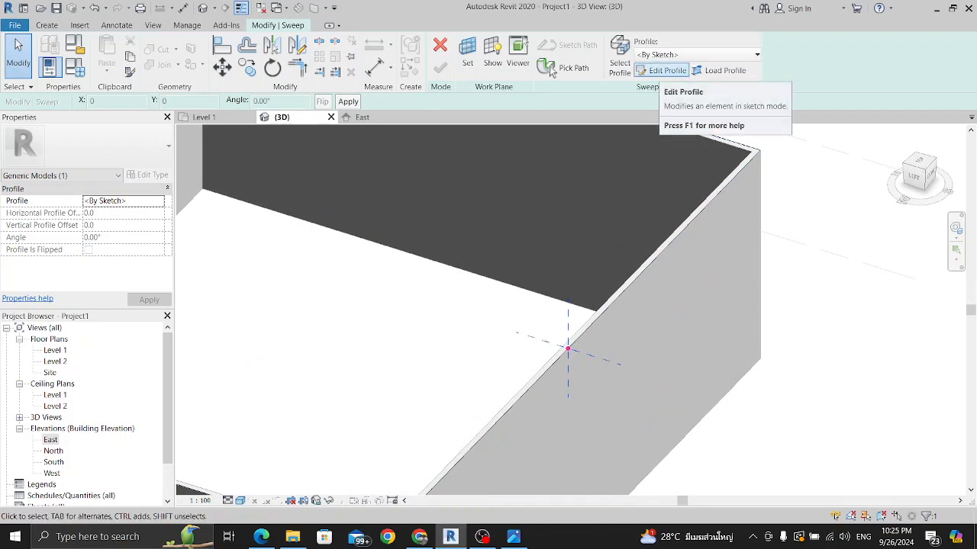
left_click(662, 70)
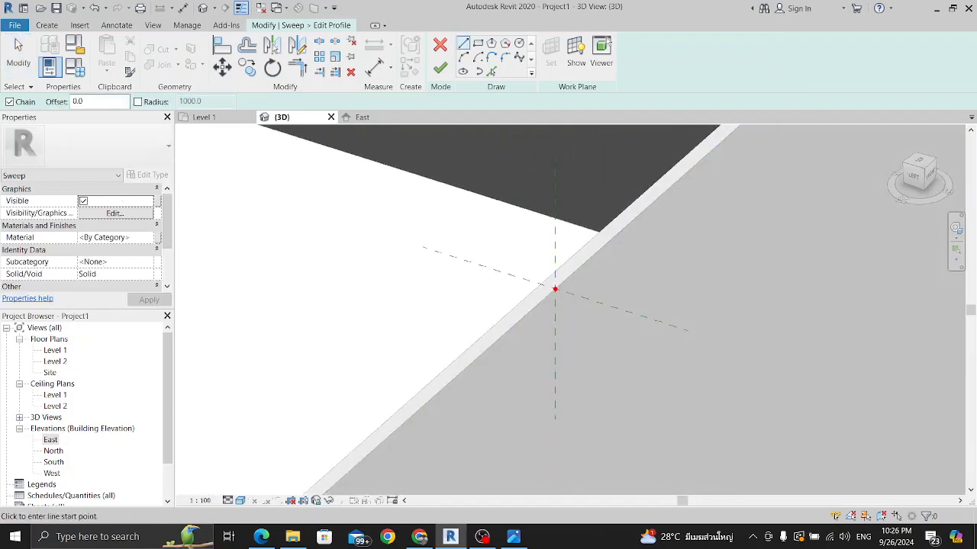
left_click(551, 280)
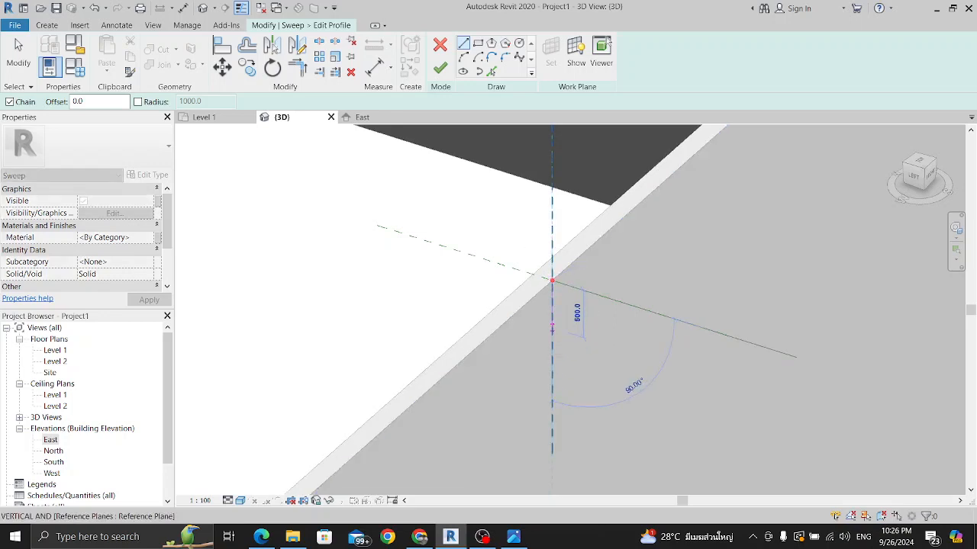
left_click(551, 328)
scroll(566, 337, "up", 3)
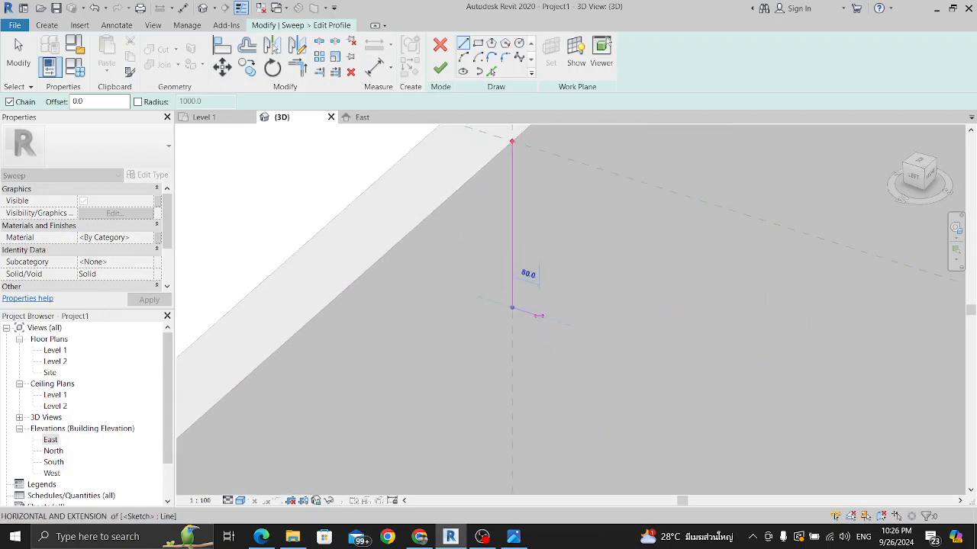
left_click(525, 311)
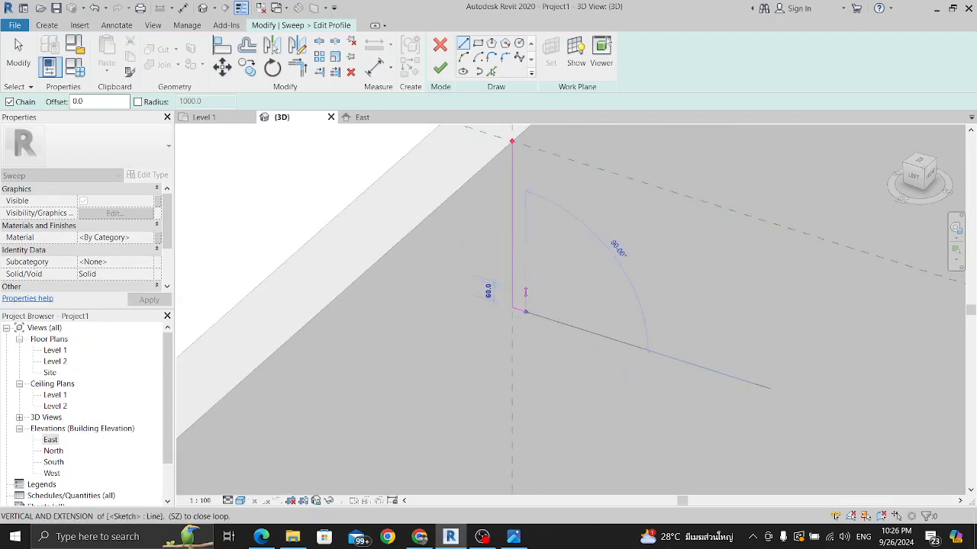
left_click(524, 292)
Continue the profile outward and upward with small stair-like horizontal and vertical segments away from the wall
left_click(545, 298)
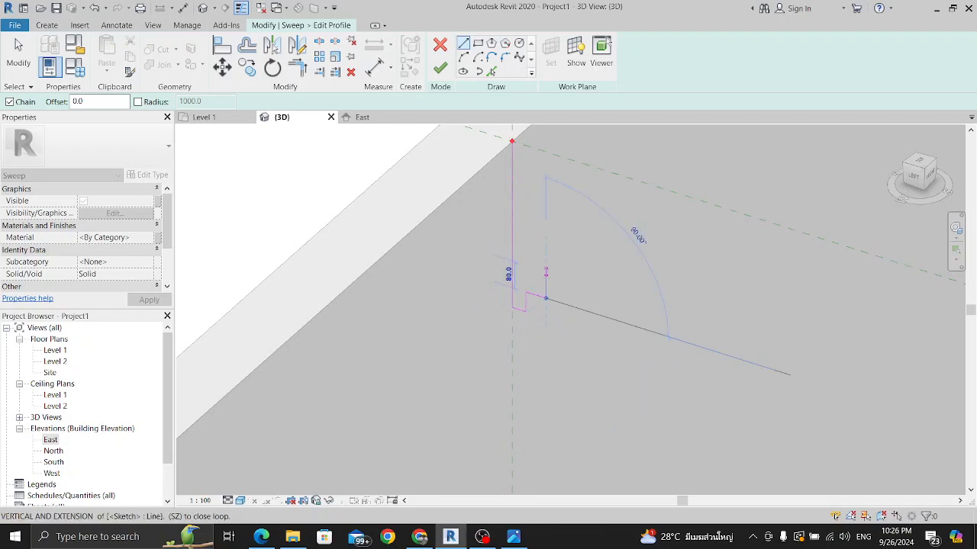
left_click(546, 259)
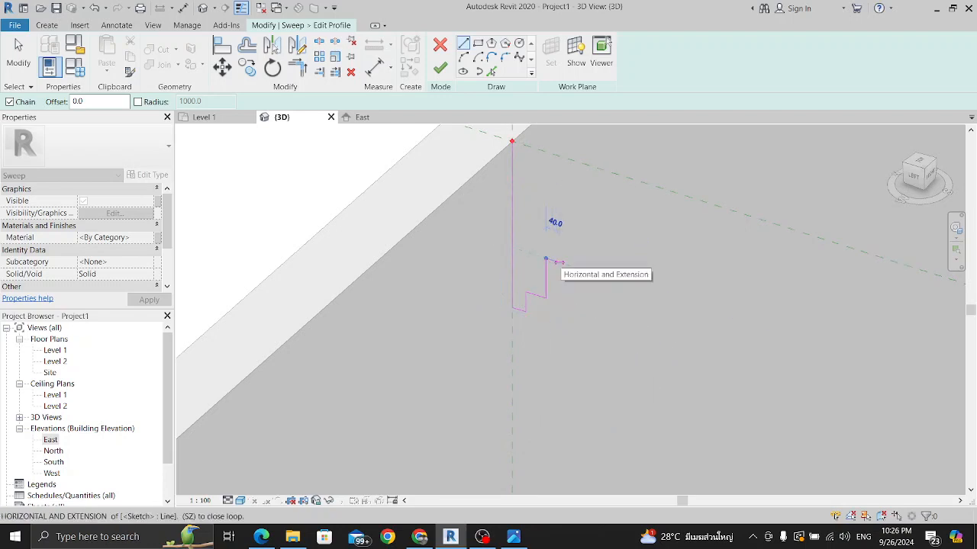
left_click(558, 262)
left_click(559, 249)
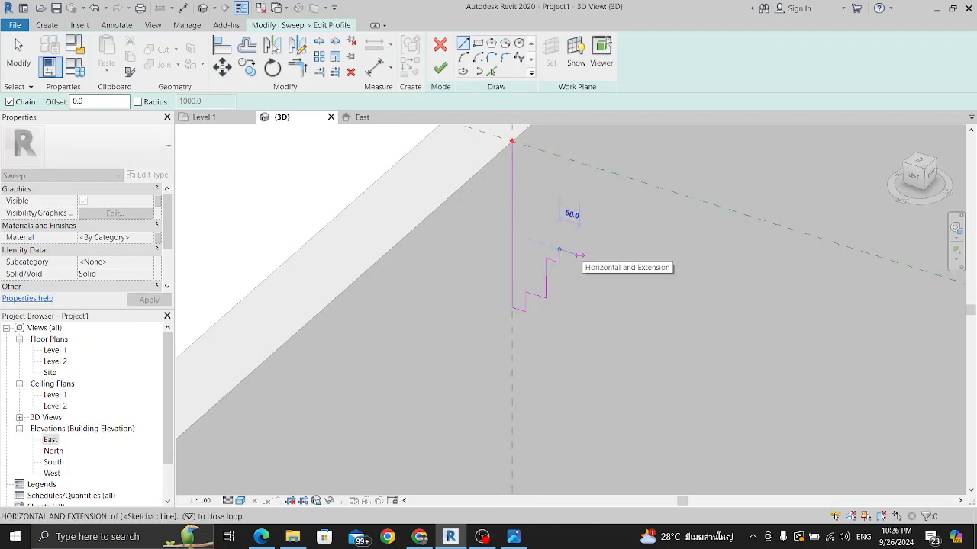
left_click(572, 252)
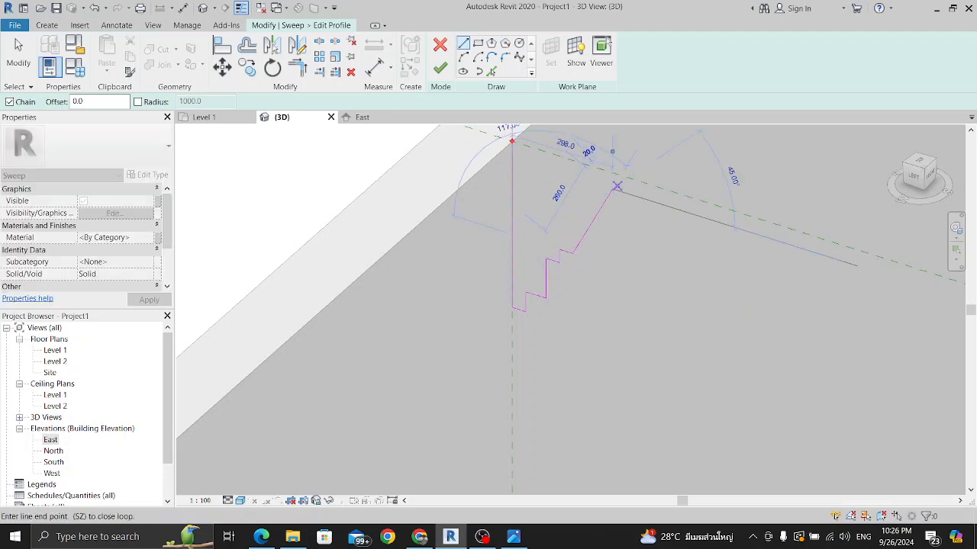
Add a slope about 260 mm long and a projecting lip about 48 mm high, closing the profile along the top, about 398 mm wide
left_click(609, 189)
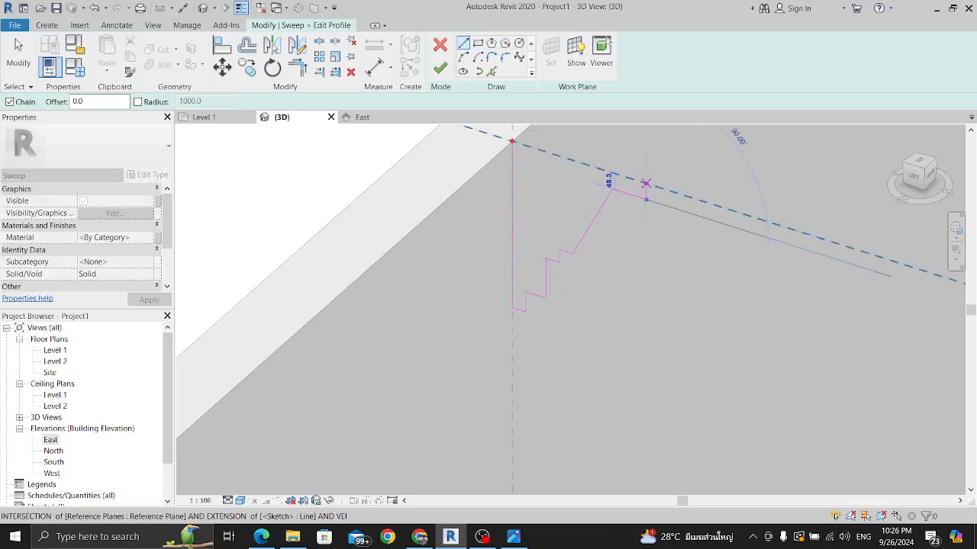
left_click(646, 197)
left_click(647, 183)
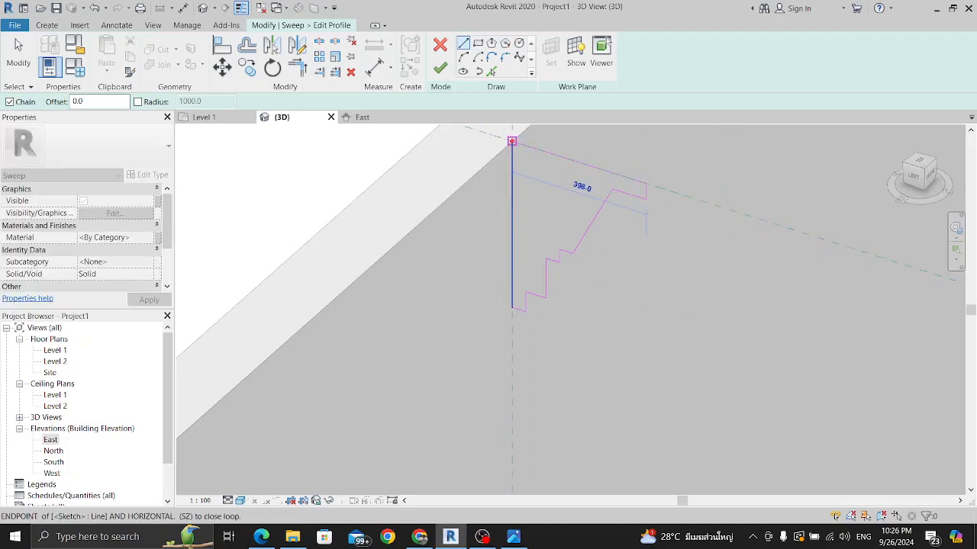
left_click(511, 141)
scroll(389, 295, "down", 3)
right_click(381, 256)
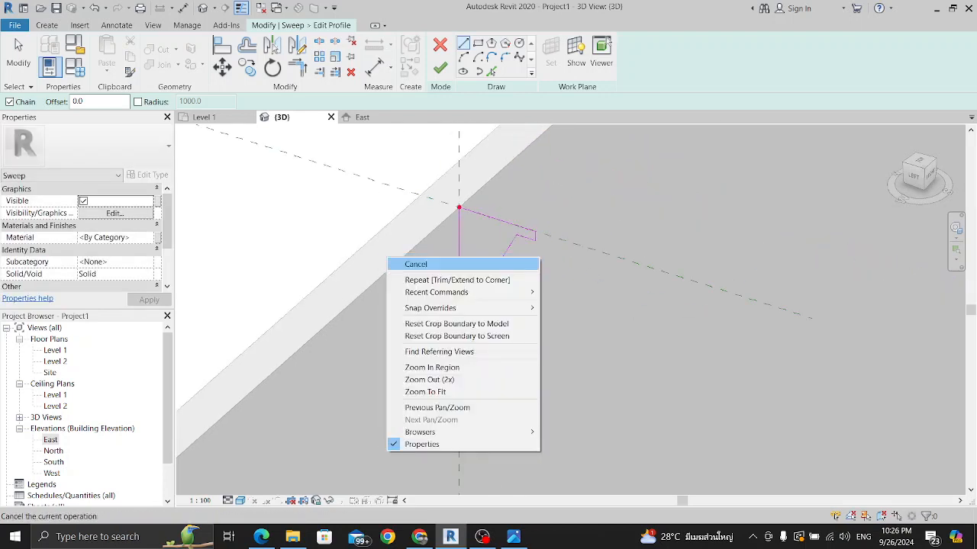
left_click(409, 259)
key("Escape")
Check the closed cornice profile, then finish the profile sketch and the sweep
middle_click_drag(534, 305, 427, 397, "shift")
middle_click_drag(458, 321, 481, 267, "shift")
scroll(480, 267, "down", 2)
scroll(480, 267, "up", 2)
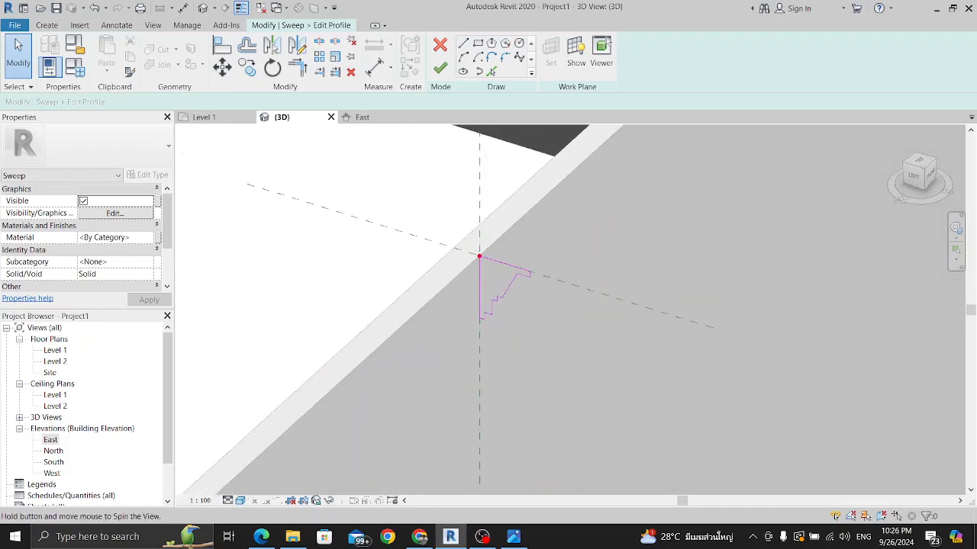
middle_click_drag(495, 306, 488, 290, "shift")
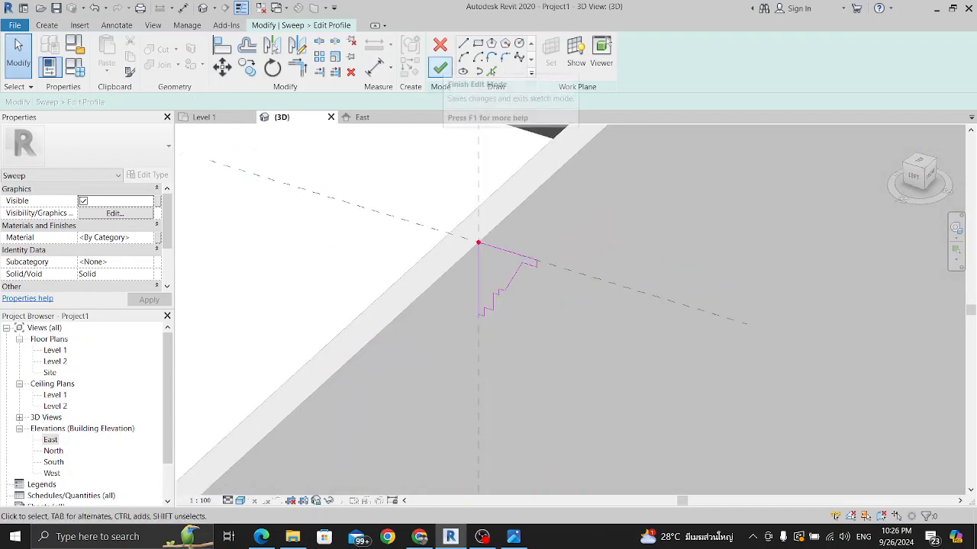
left_click(441, 68)
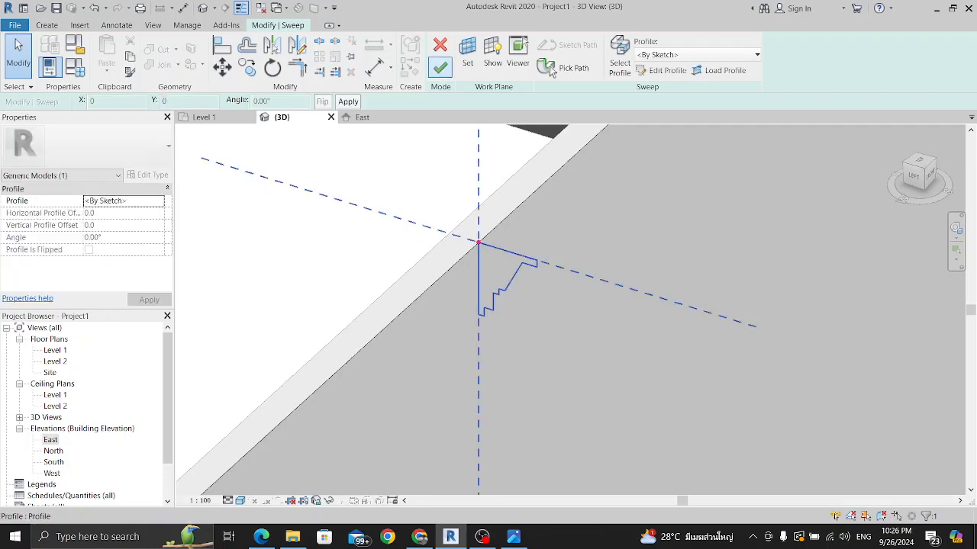
left_click(440, 68)
scroll(526, 309, "down", 5)
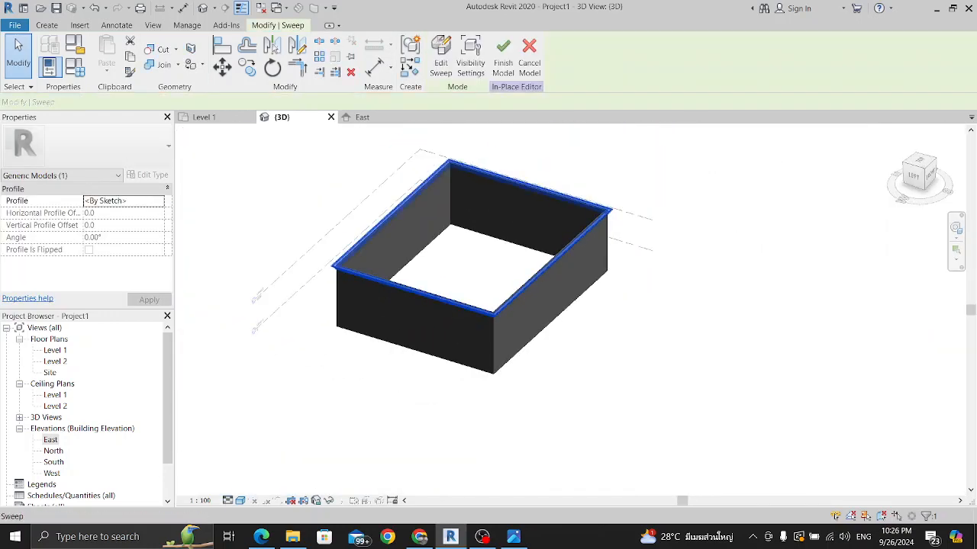
Show the 3D view in the Hidden Line visual style, inspect the cornice from several sides, and finish the in-place model
key("Escape")
scroll(526, 309, "up", 5)
key("Escape")
middle_click_drag(503, 282, 507, 200, "shift")
middle_click_drag(488, 281, 458, 301, "shift")
scroll(500, 281, "down", 6)
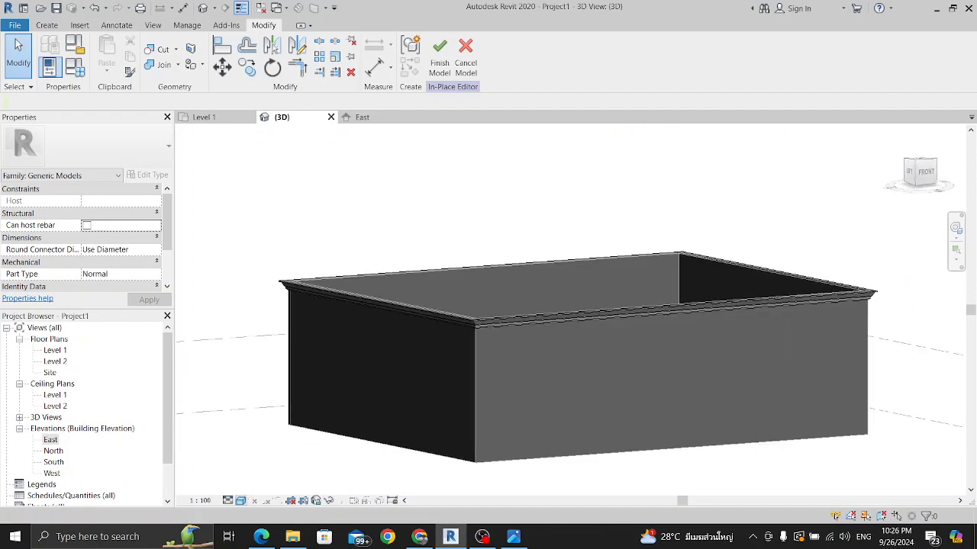
left_click(240, 500)
left_click(269, 436)
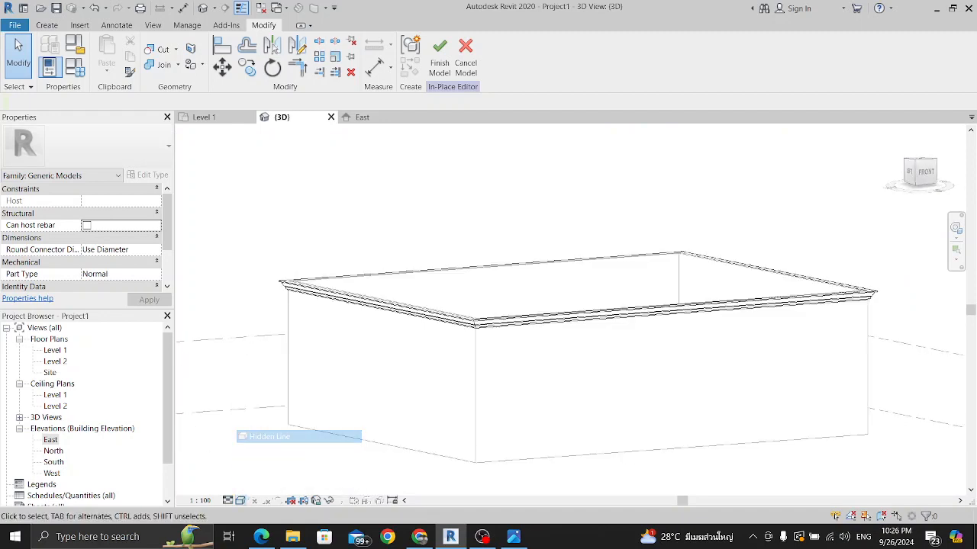
middle_click_drag(268, 436, 229, 425, "shift")
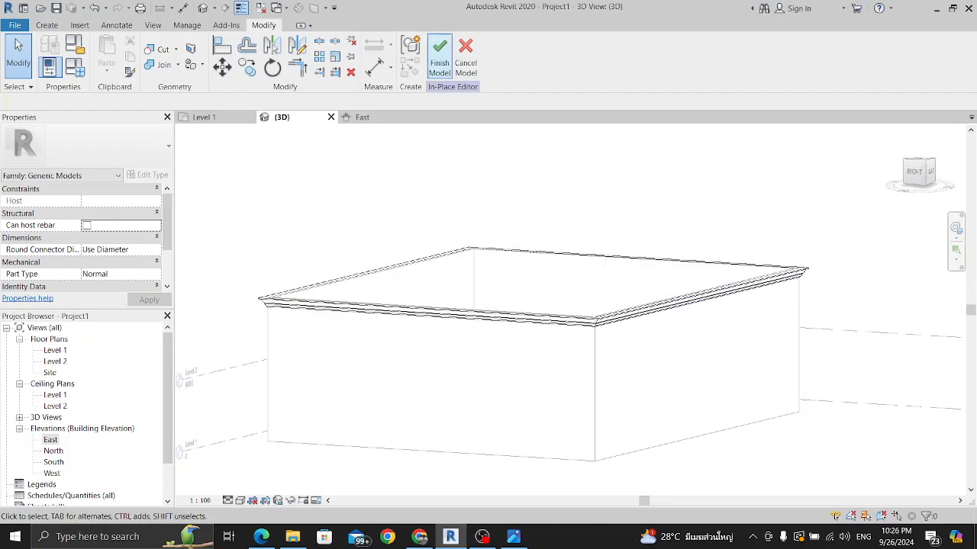
left_click(440, 57)
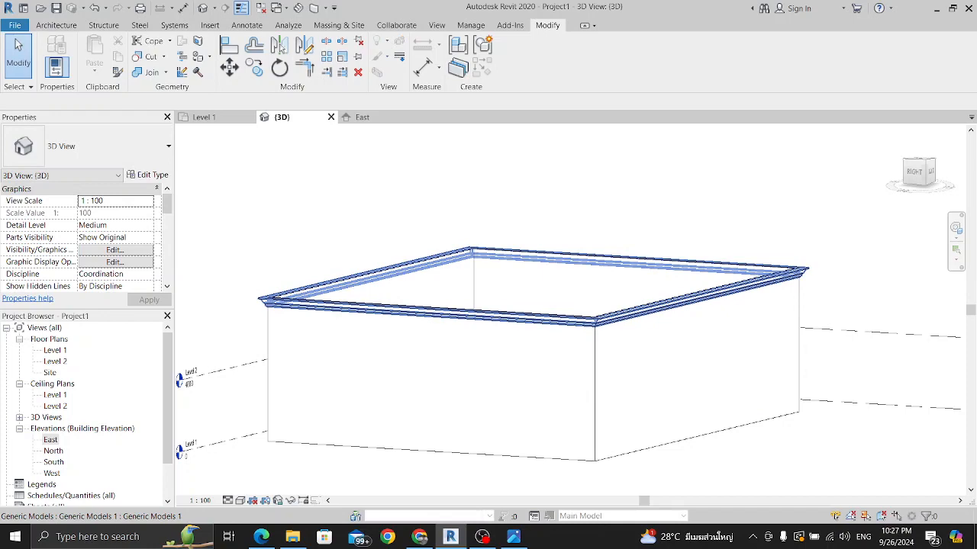
left_click(482, 537)
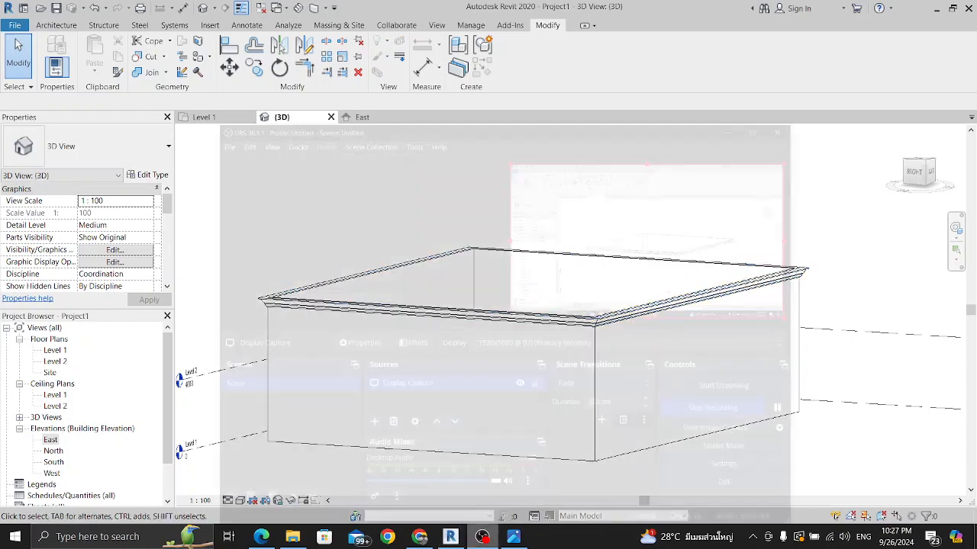